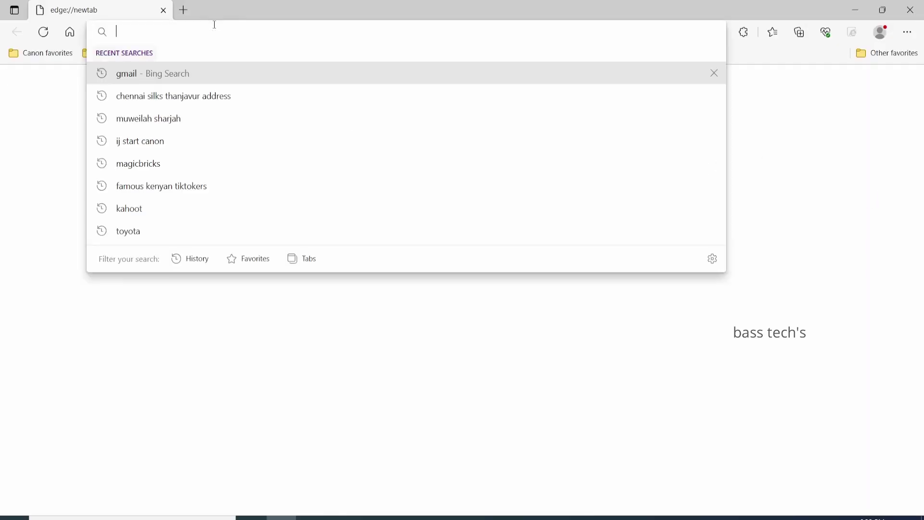
Search for 'admin 365 login' and open the Microsoft 365 sign-in result in a new tab.
type("admin ")
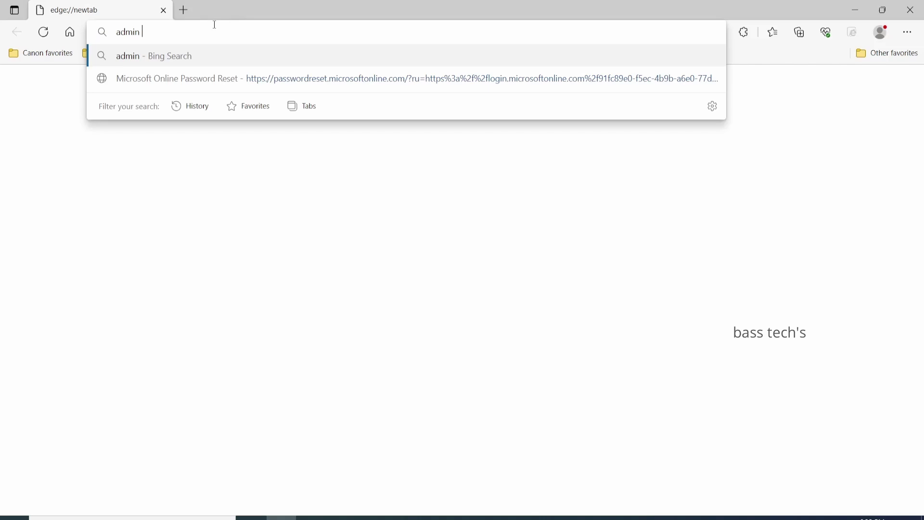
type("365")
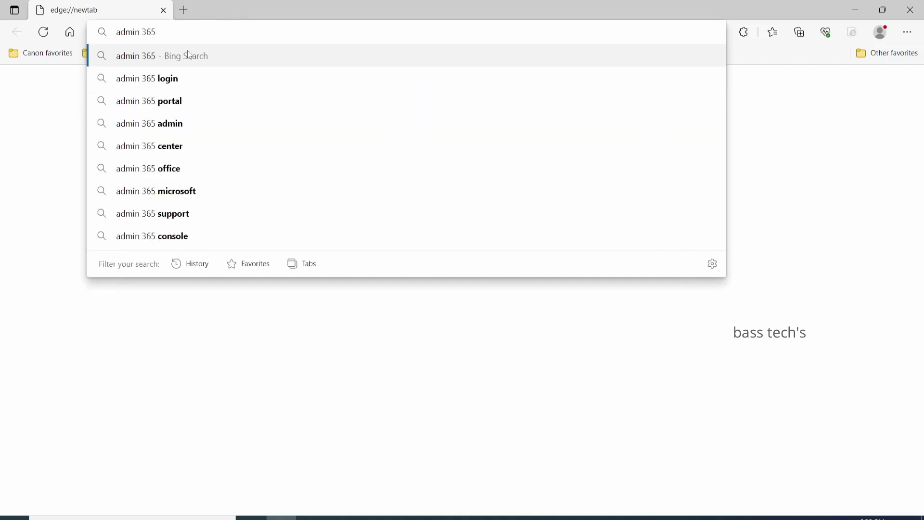
left_click(162, 79)
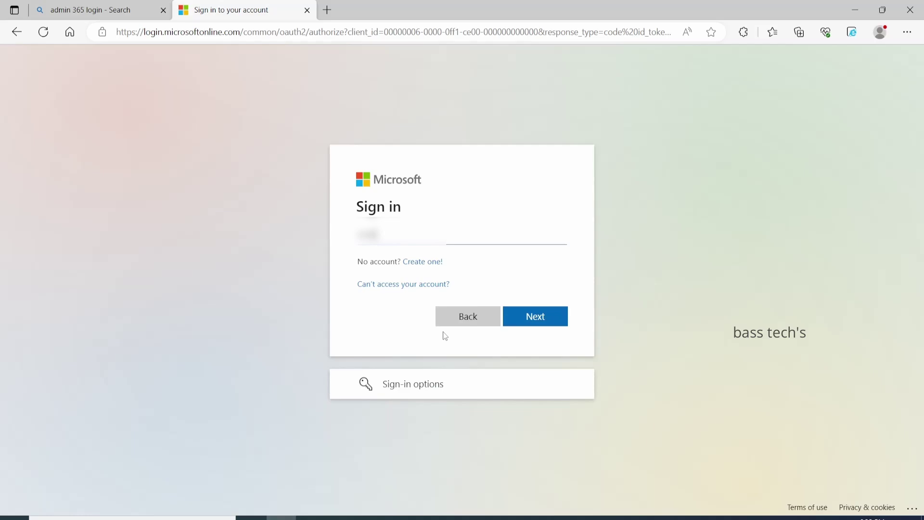
Sign in to Microsoft 365 with the admin account's e-mail address and password.
type("onm")
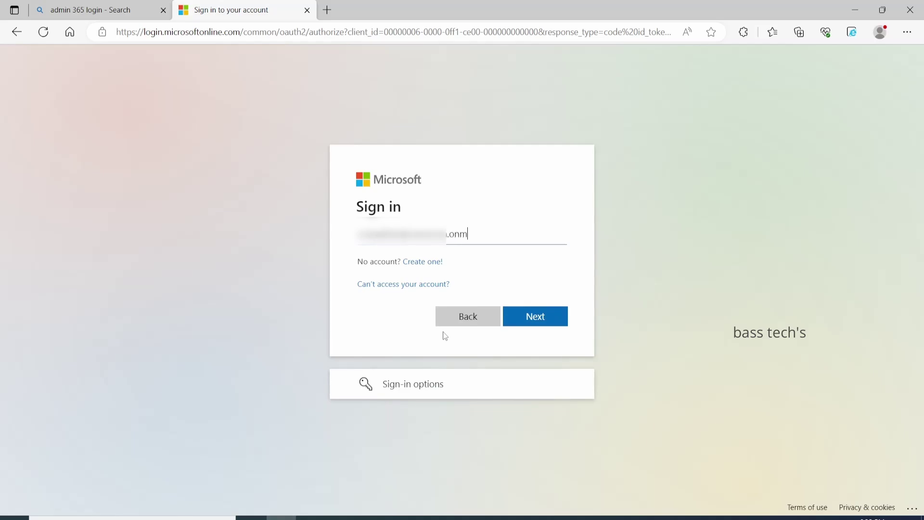
type("icrosoft.com")
left_click(518, 318)
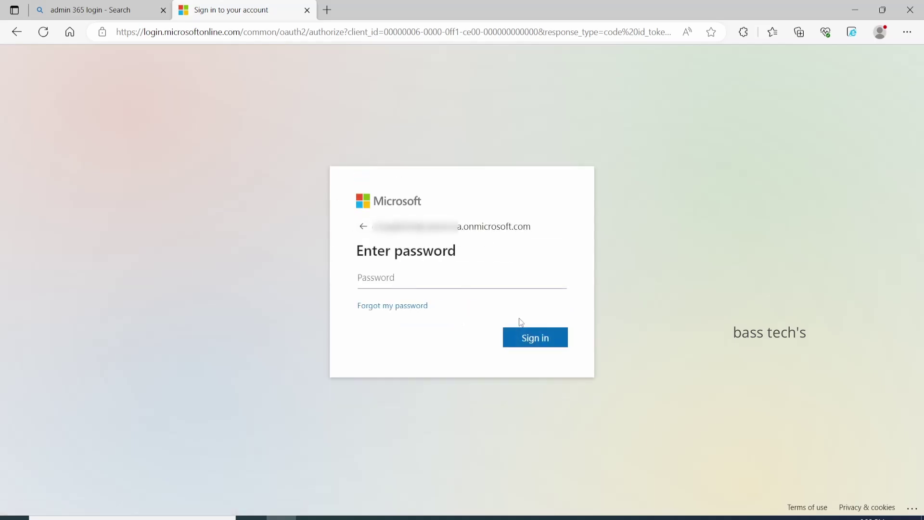
type("•••••••••••")
left_click(529, 338)
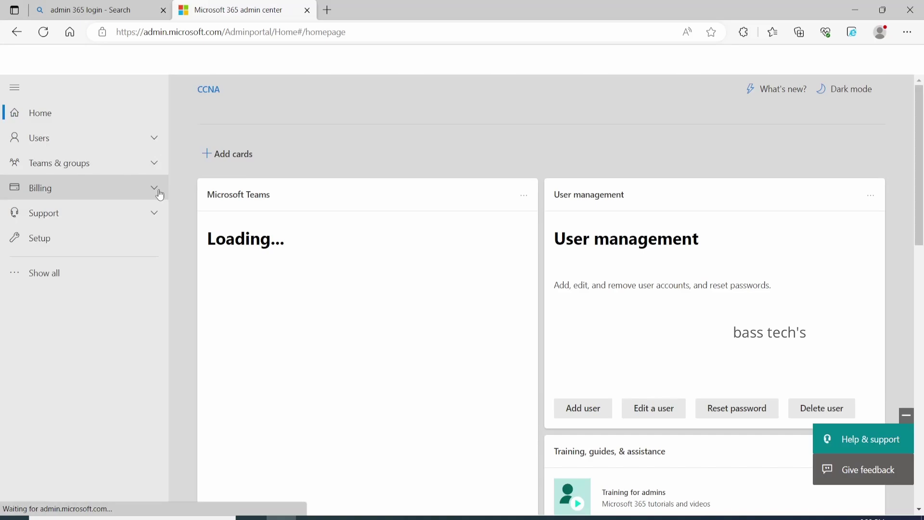
Open the account named user from Active users and view its Mail tab.
left_click(76, 139)
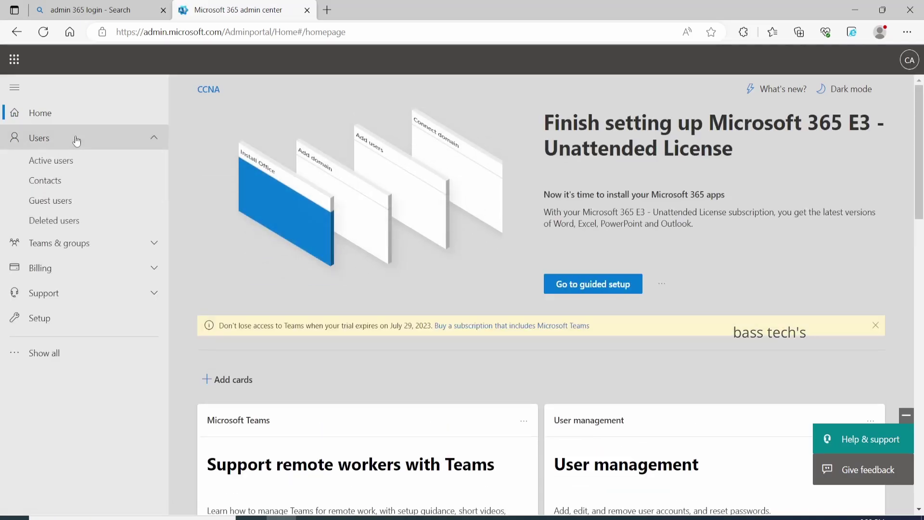
left_click(55, 166)
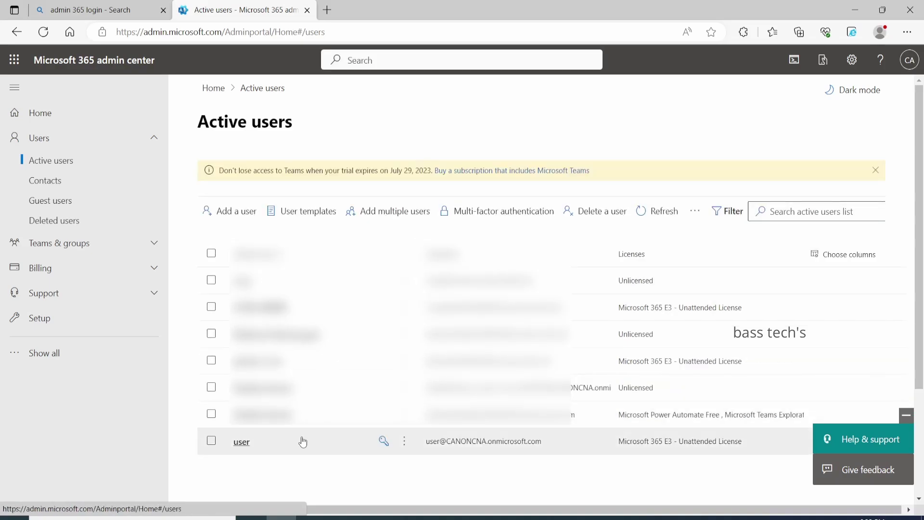
left_click(302, 441)
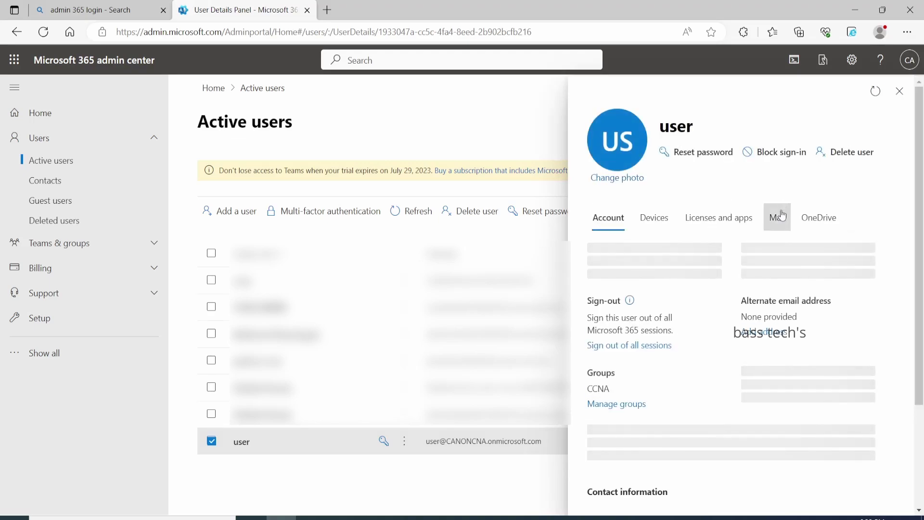
left_click(780, 216)
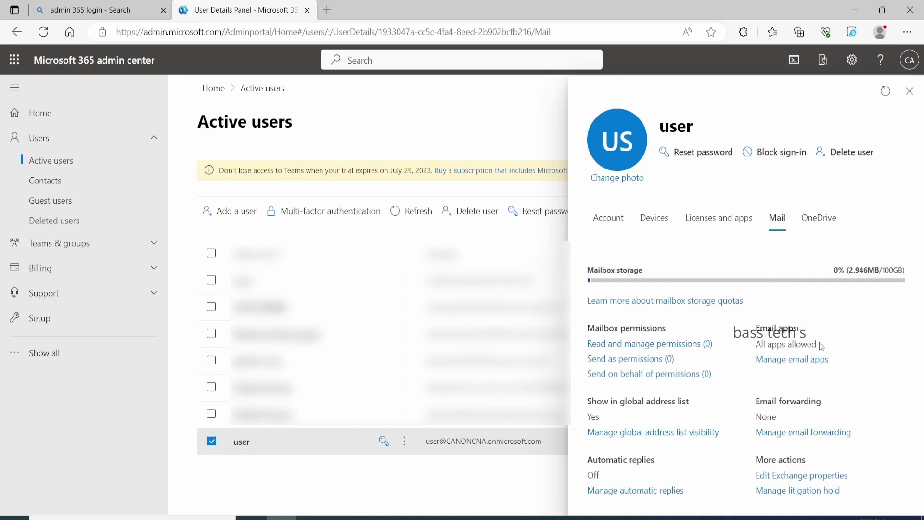
Confirm Authenticated SMTP stays allowed in the user's email apps, then start a new browser tab.
left_click(795, 369)
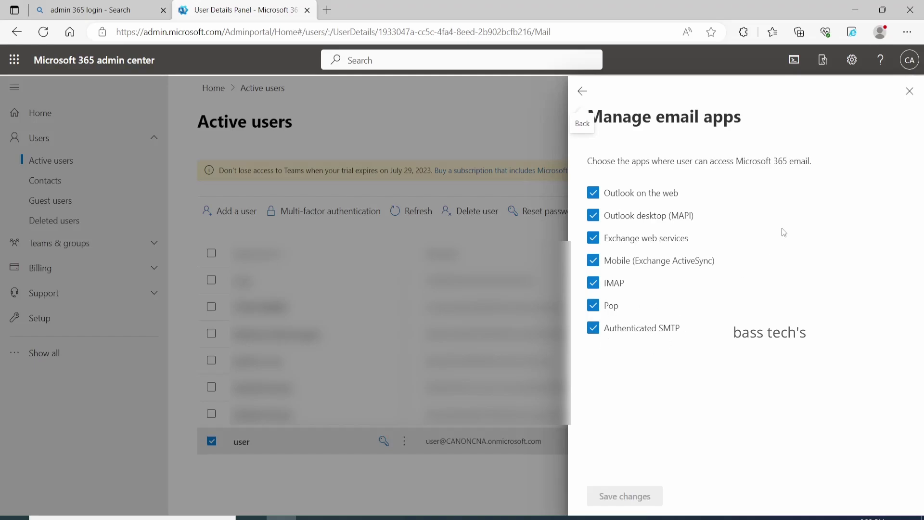
left_click(328, 10)
Load the printer at 172.19.180.133 and log in to Remote UI with the administrator credentials.
type("172.19.179.1")
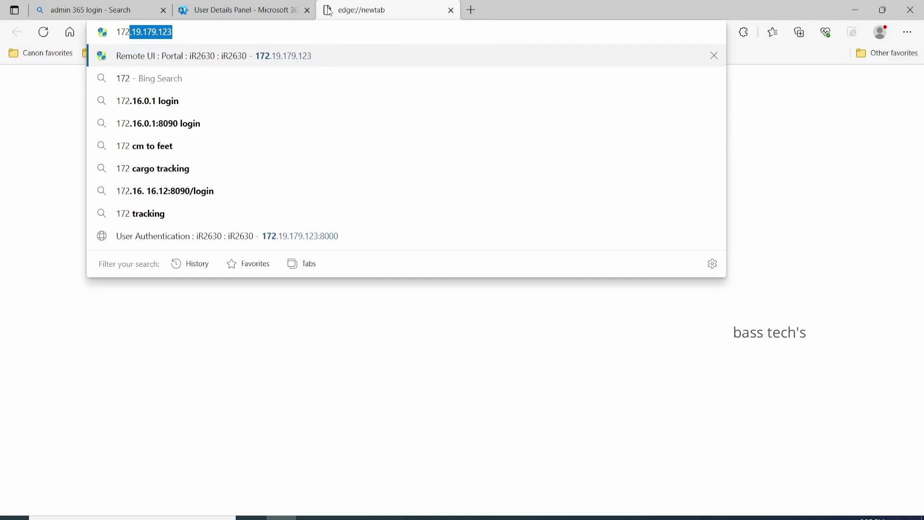
key("BackSpace")
key("BackSpace")
key("BackSpace")
key("BackSpace")
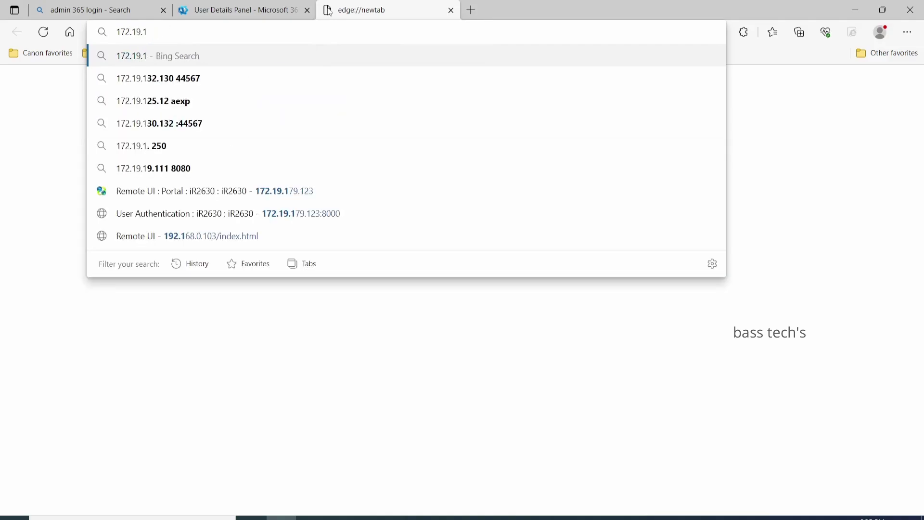
type("80.133")
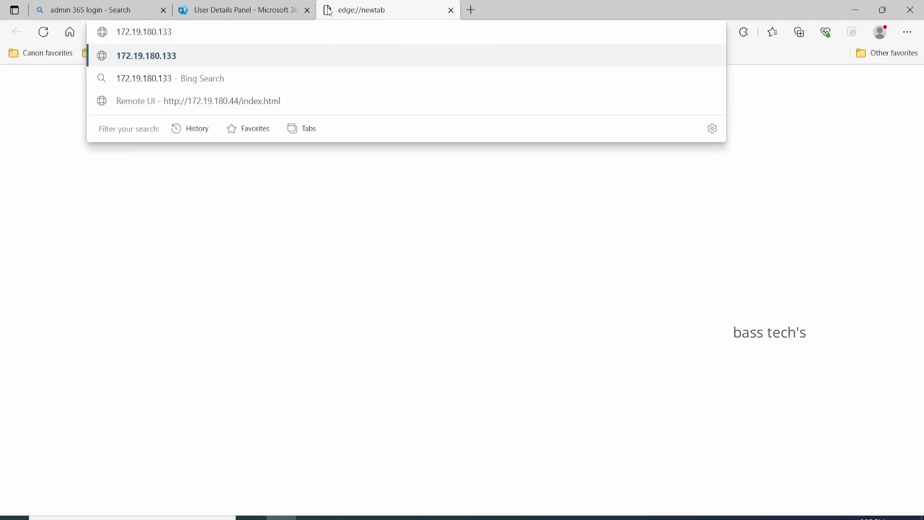
key("Return")
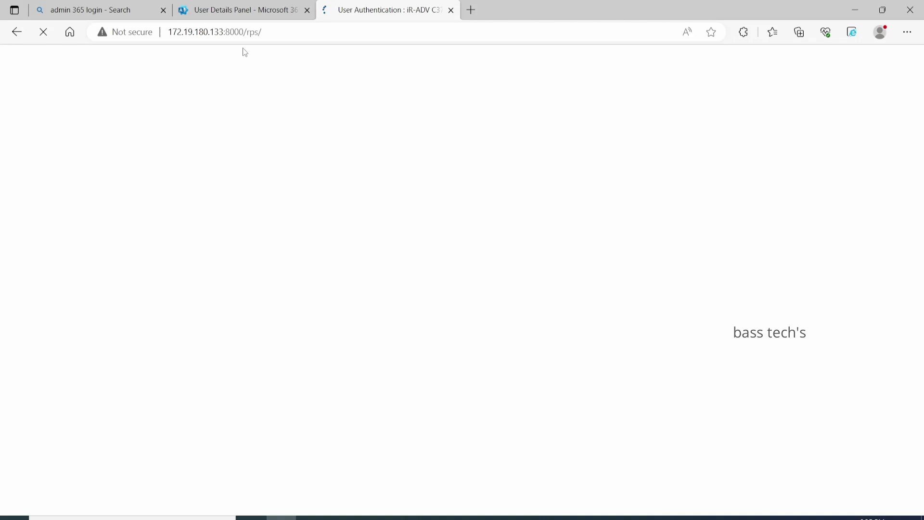
left_click(418, 101)
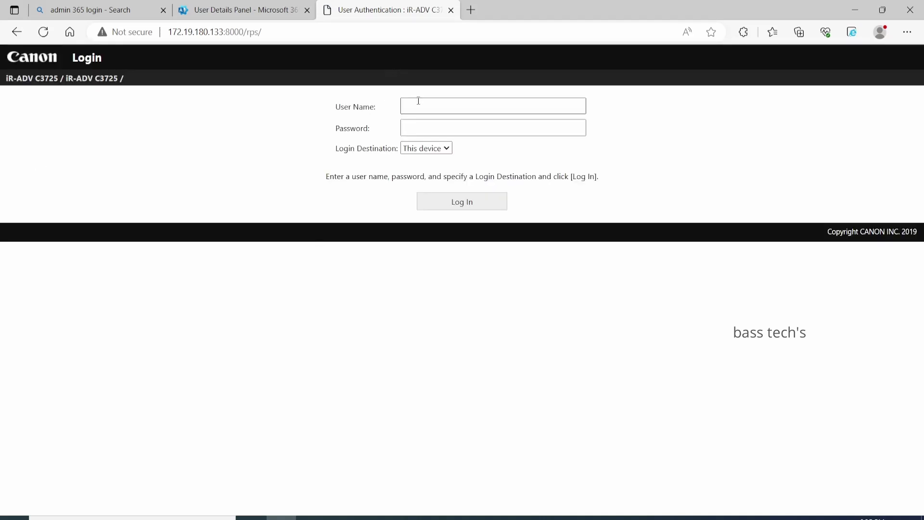
left_click(418, 101)
type("Ad")
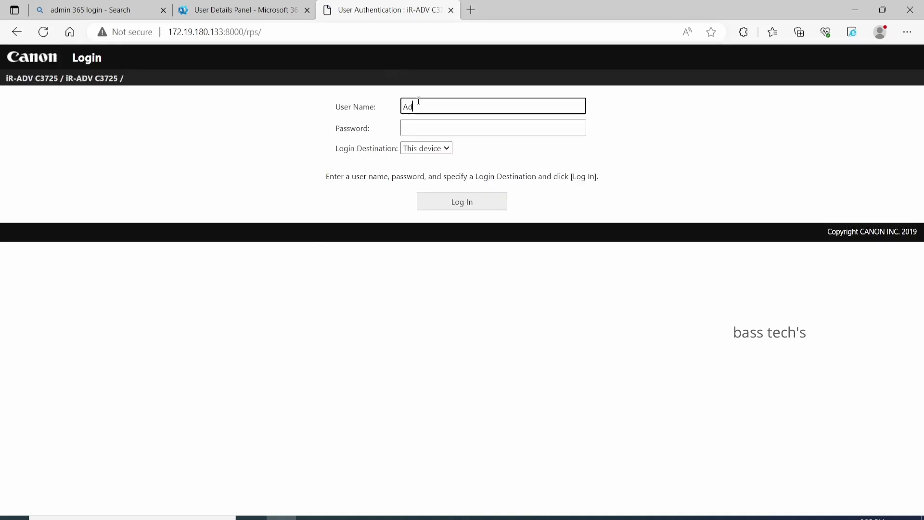
type("ministrator")
key("Tab")
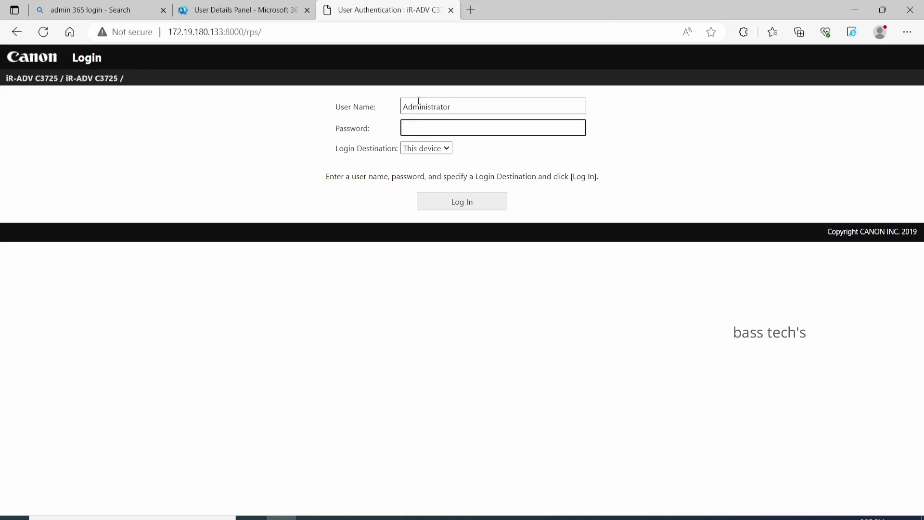
type("*******")
left_click(450, 202)
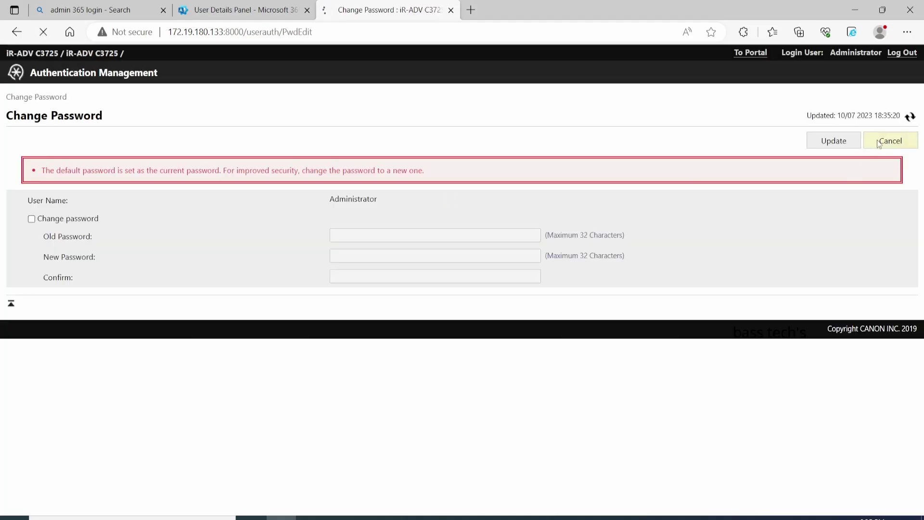
Skip the default-password change and open Send > Network Settings - E-Mail/I-Fax Settings.
left_click(878, 142)
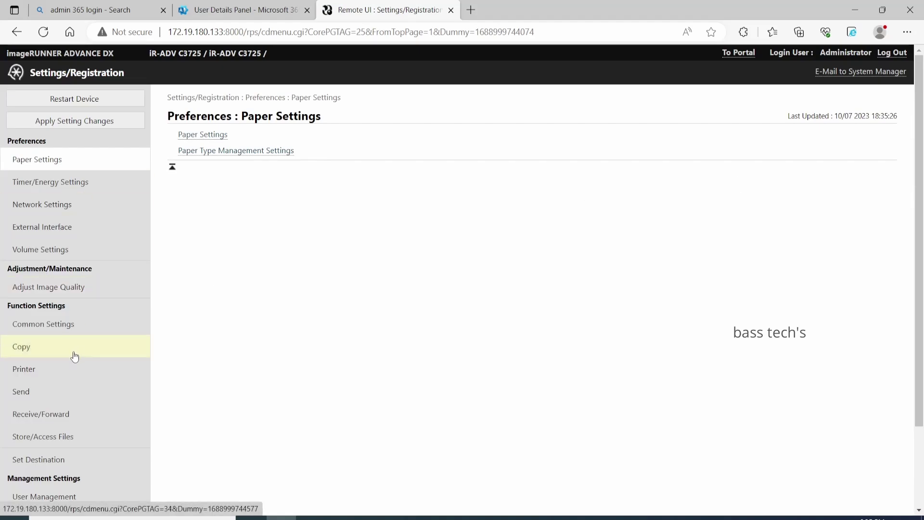
left_click(65, 391)
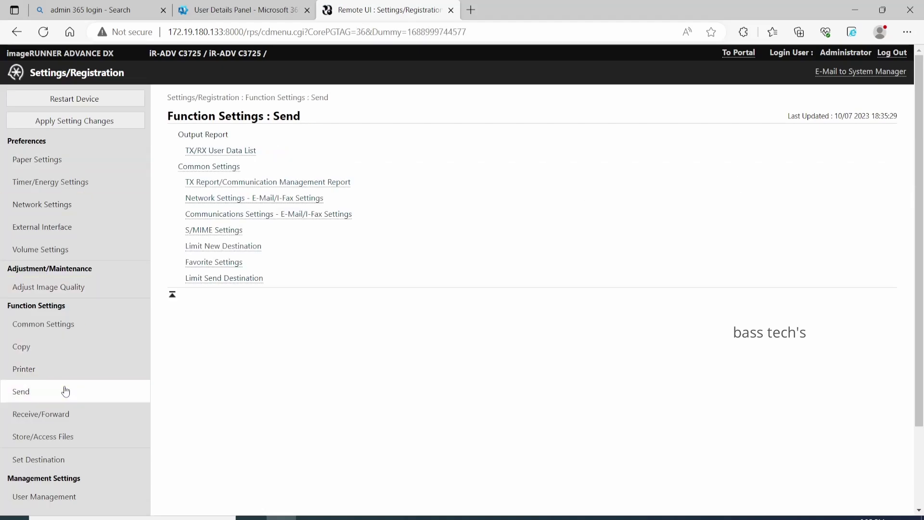
left_click(250, 199)
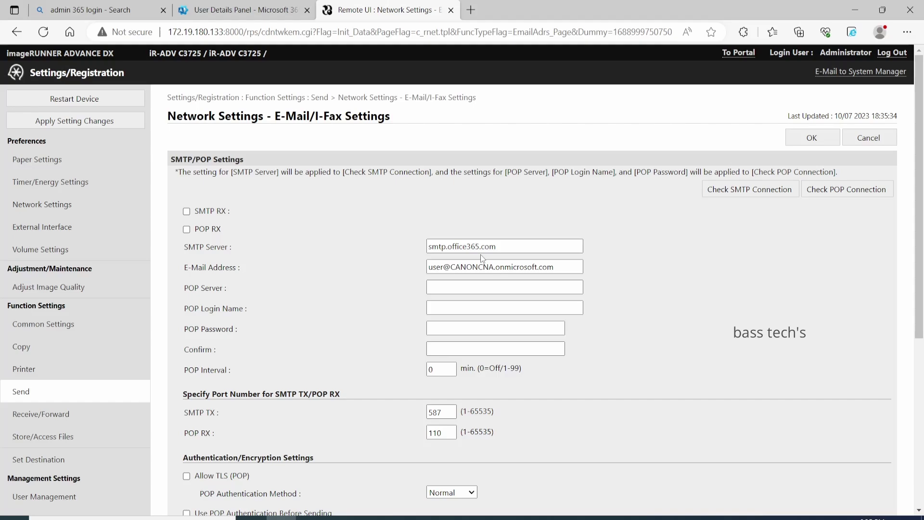
Replace 'user' in the sender E-Mail Address with the admin account name, keeping the @ domain.
left_click_drag(501, 246, 389, 243)
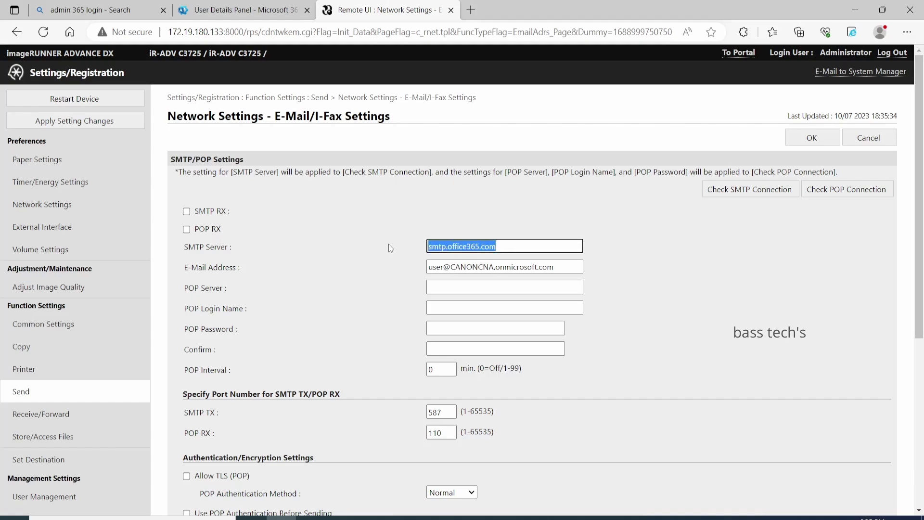
left_click(443, 267)
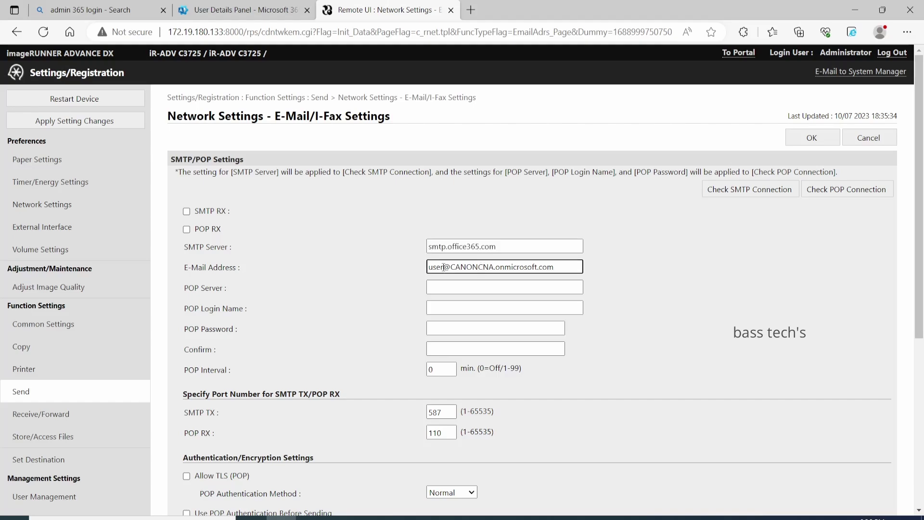
left_click_drag(443, 266, 390, 275)
key("BackSpace")
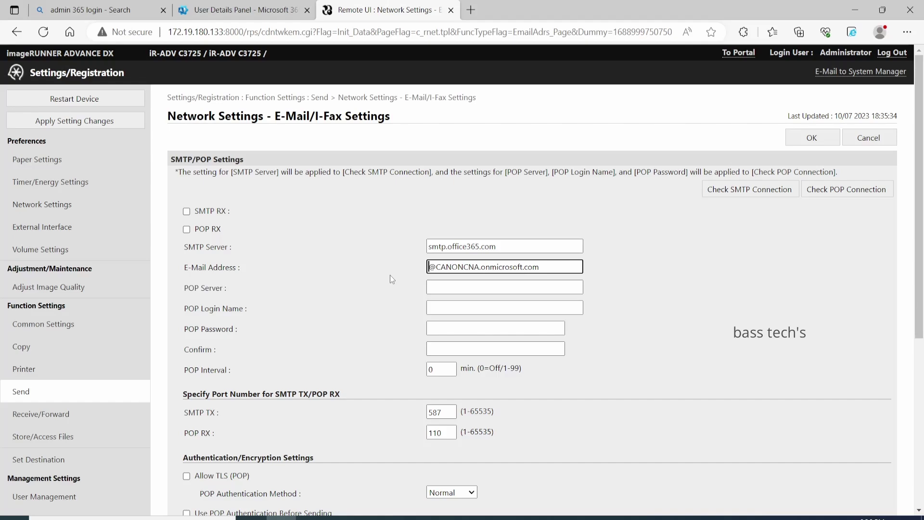
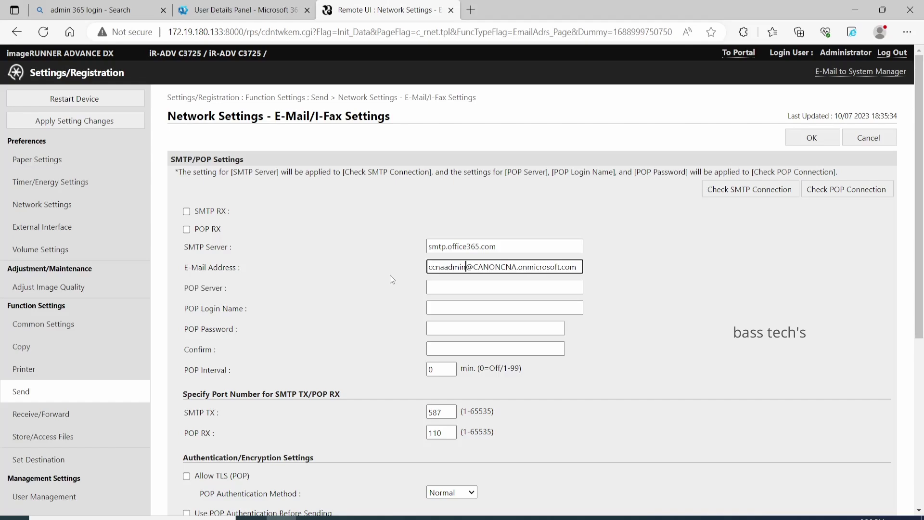
left_click(509, 287)
scroll(509, 288, "down", 2)
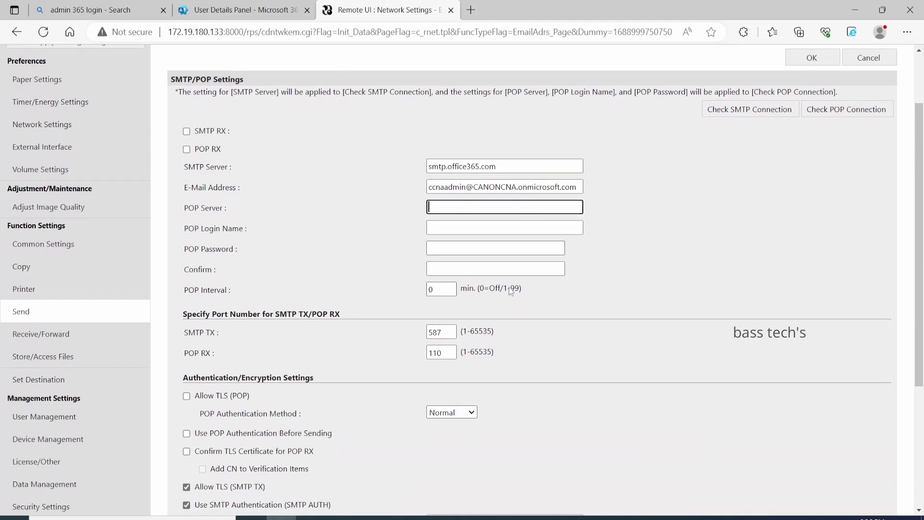
left_click_drag(579, 189, 358, 212)
key("ctrl+c")
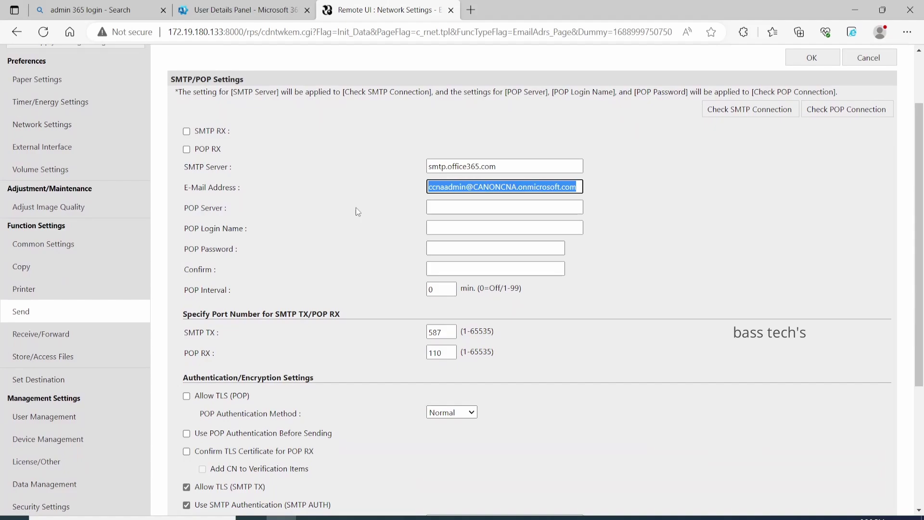
Paste the admin account address as the SMTP AUTH User Name.
left_click(442, 337)
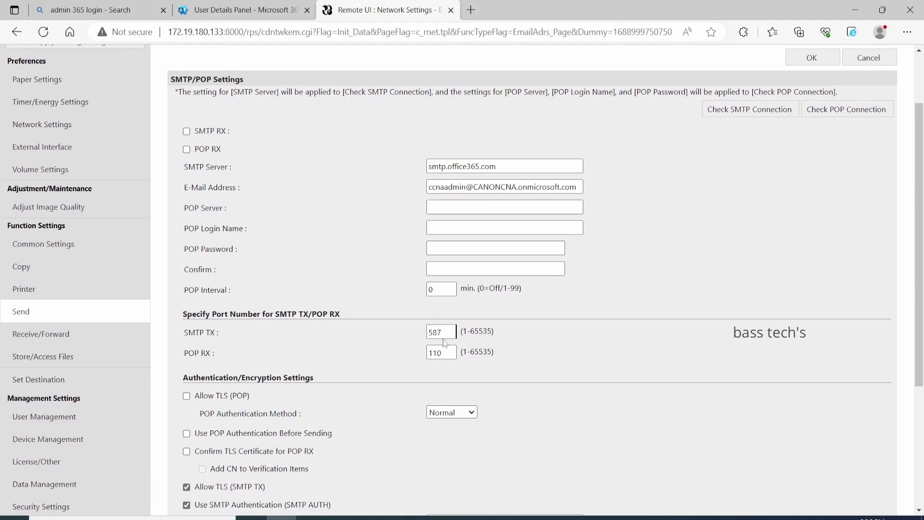
left_click_drag(455, 332, 374, 371)
scroll(396, 388, "down", 4)
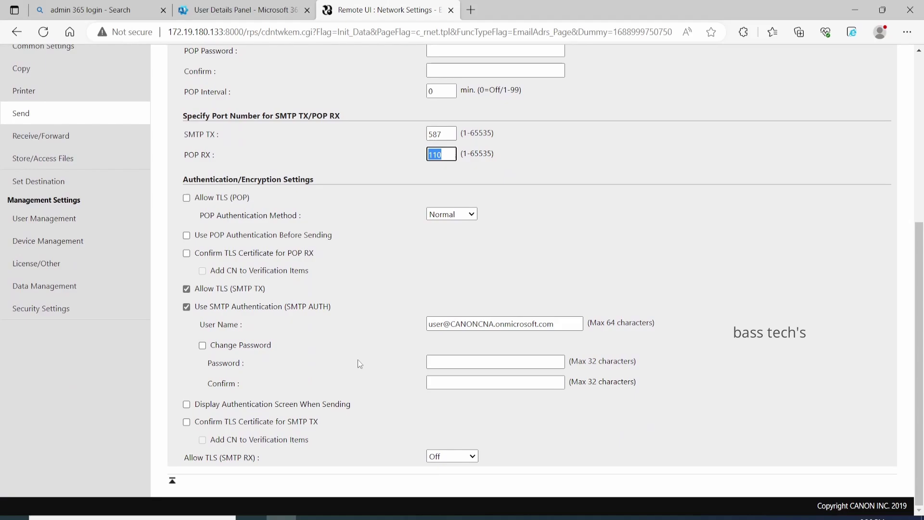
left_click_drag(566, 321, 261, 343)
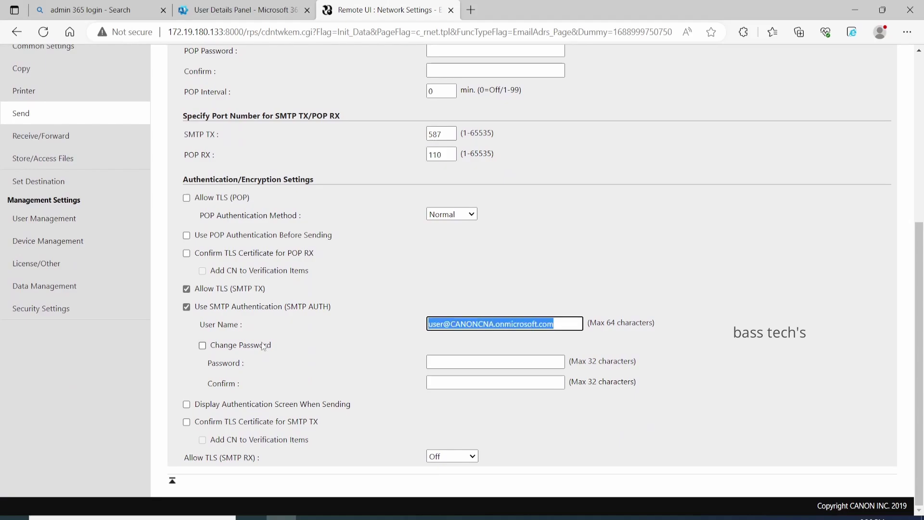
key("ctrl+v")
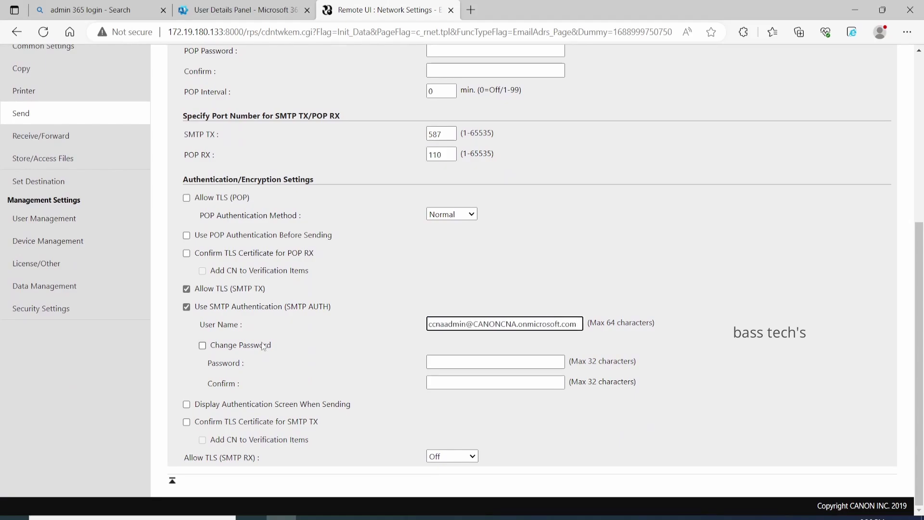
Tick Change Password and enter the admin password in Password and Confirm.
left_click(203, 346)
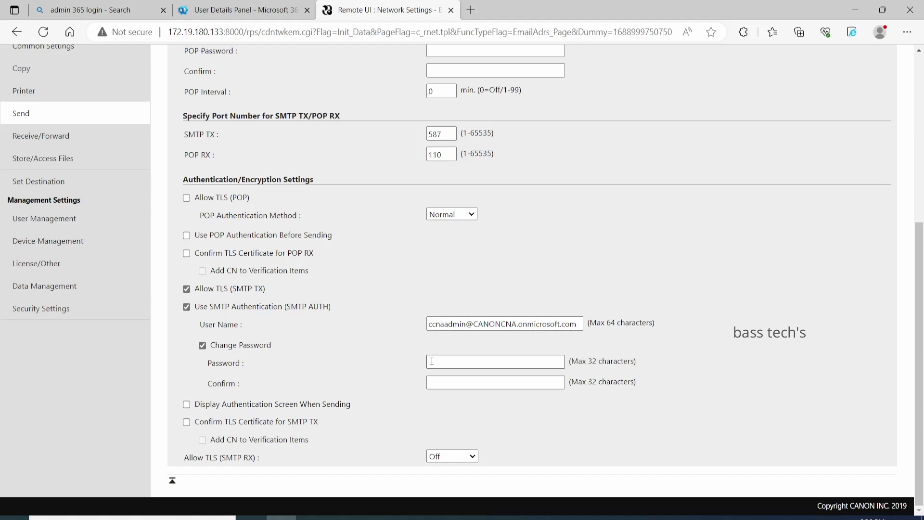
left_click(432, 361)
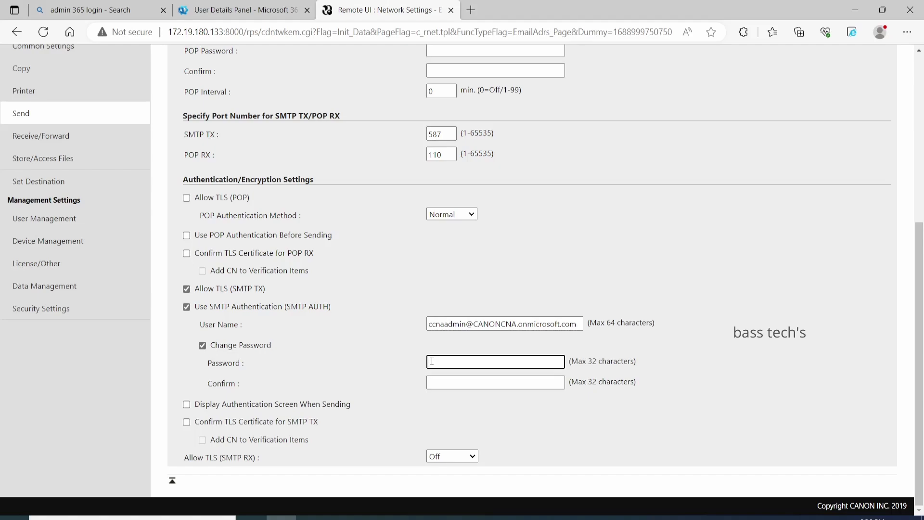
type("••••••••")
left_click(455, 379)
type("••")
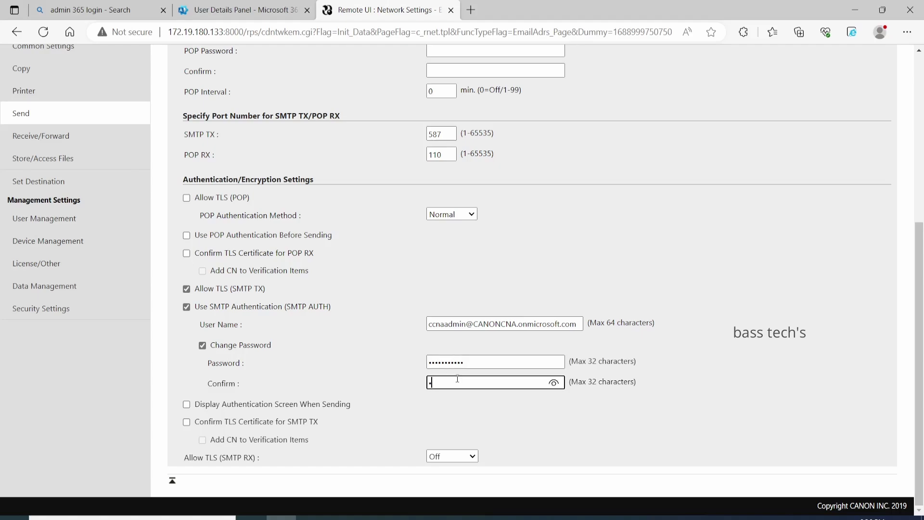
type("•••••••••")
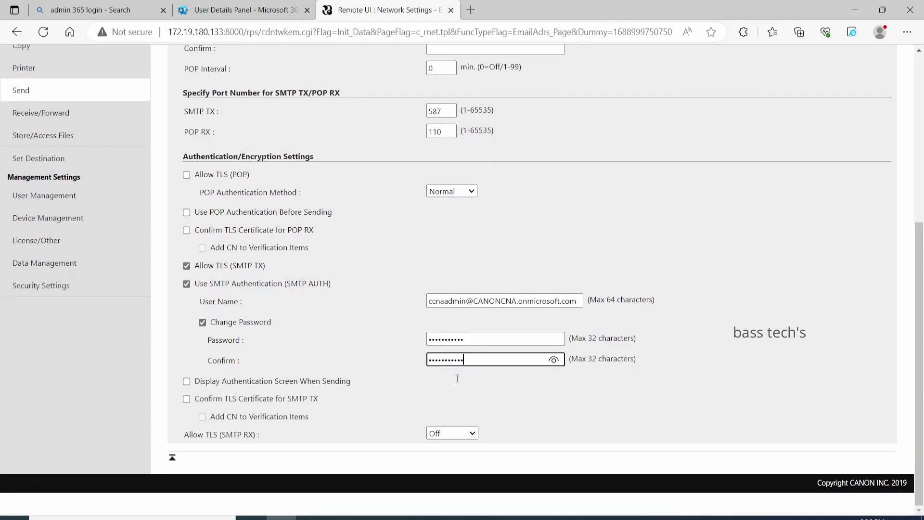
Save the e-mail settings and run Check SMTP Connection, confirming it connects to smtp.office365.com.
scroll(457, 378, "up", 6)
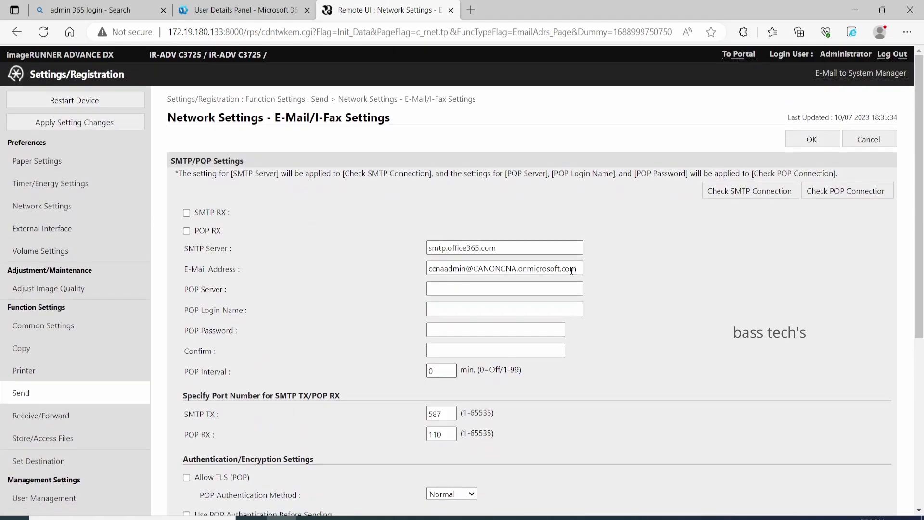
left_click(815, 139)
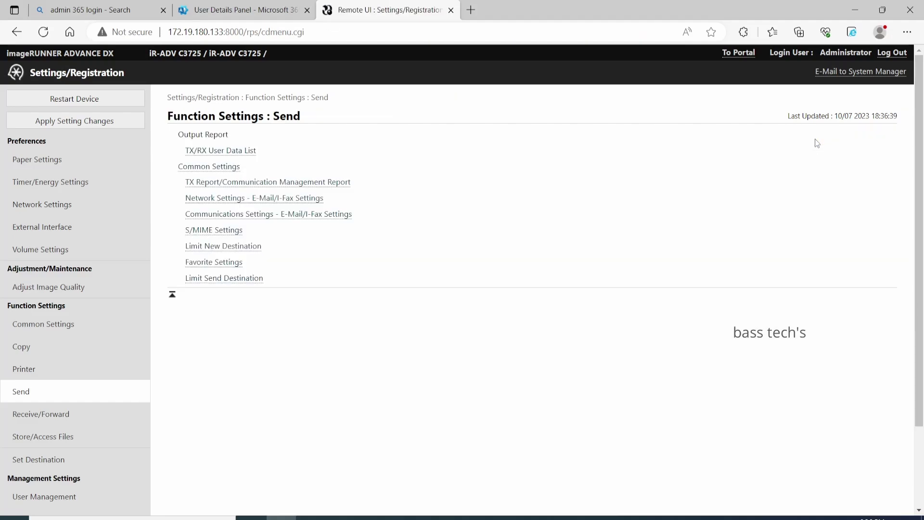
left_click(310, 202)
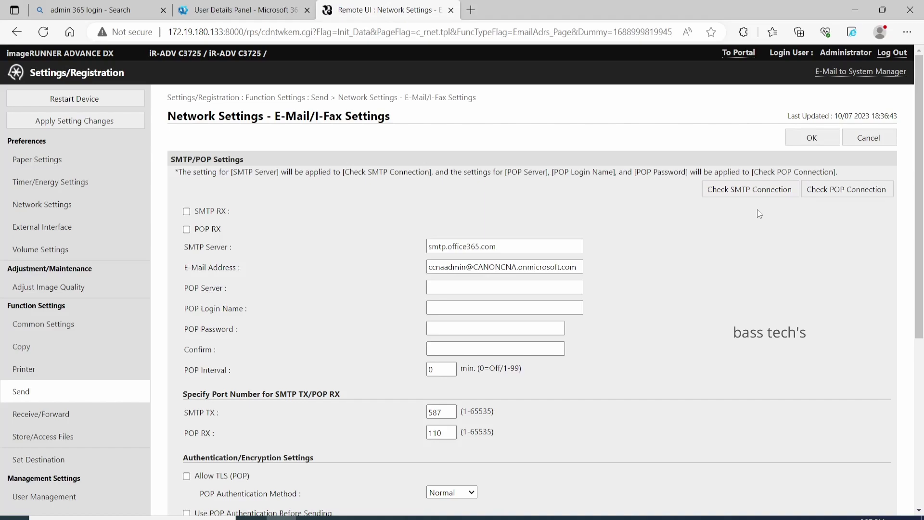
left_click(752, 187)
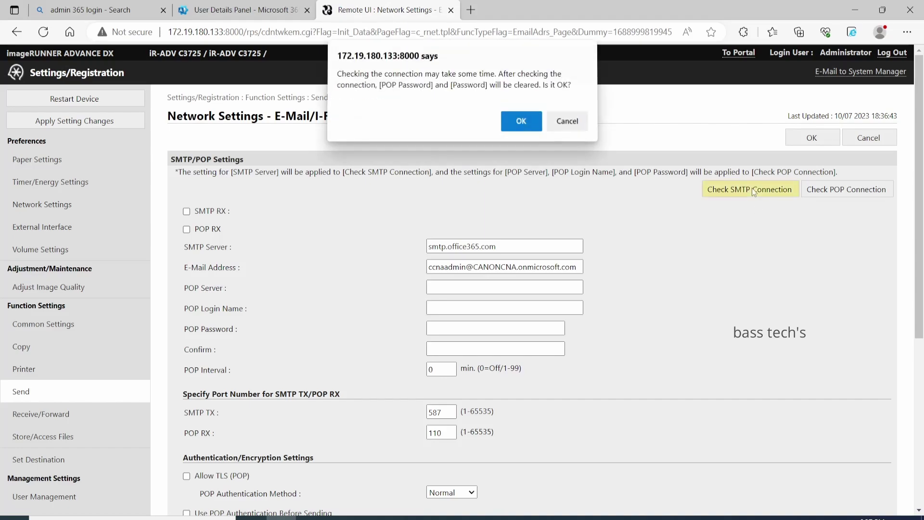
left_click(518, 122)
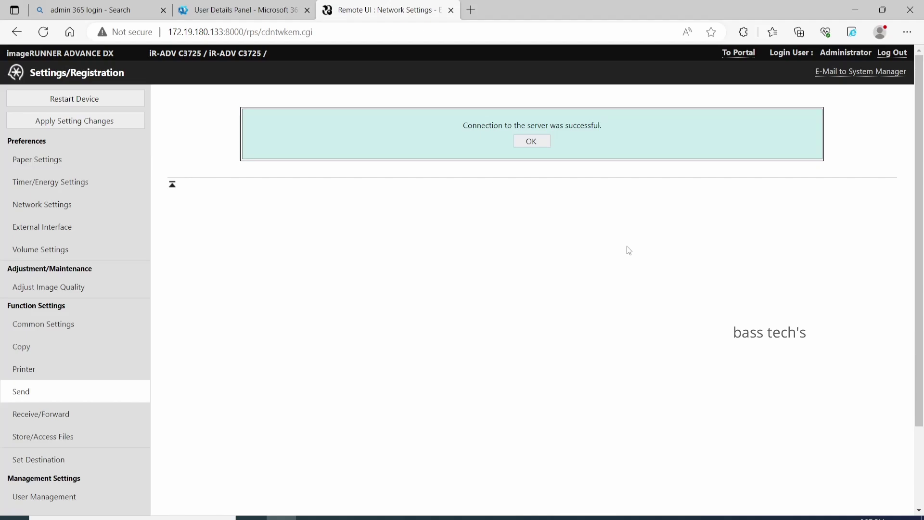
left_click(532, 142)
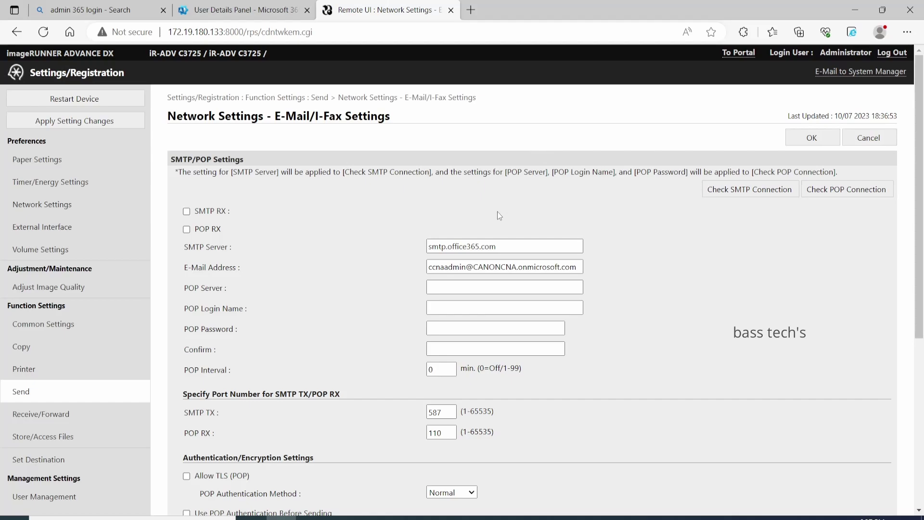
Save E-Mail/I-Fax Communications Settings with both authentication-user options off and unregistered senders allowed.
left_click(21, 393)
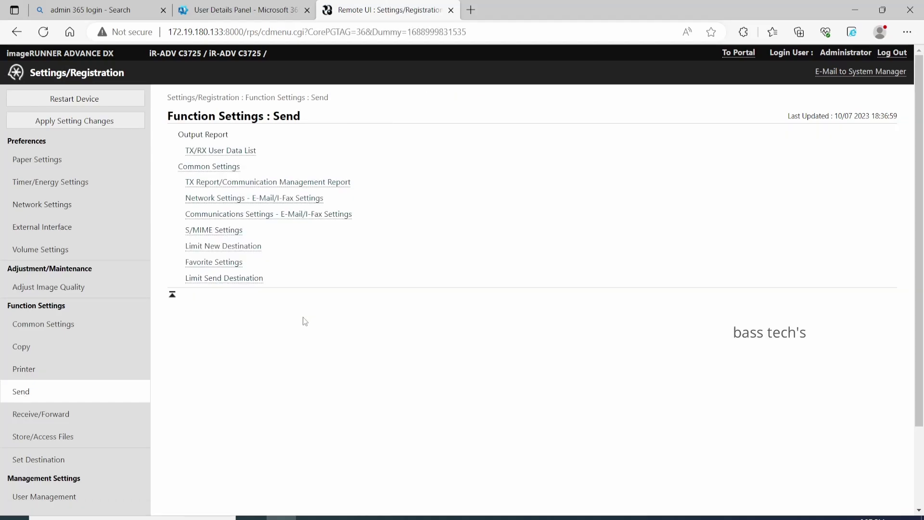
left_click(229, 214)
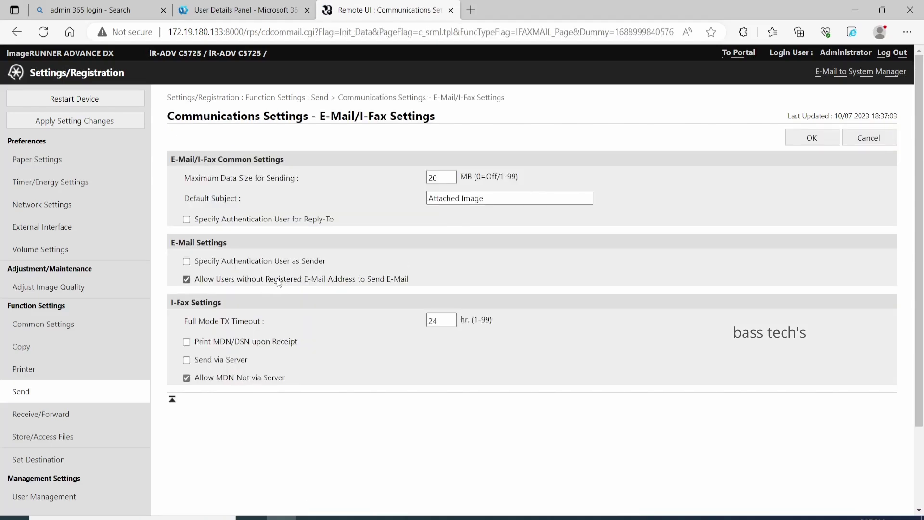
left_click(188, 283)
left_click(189, 221)
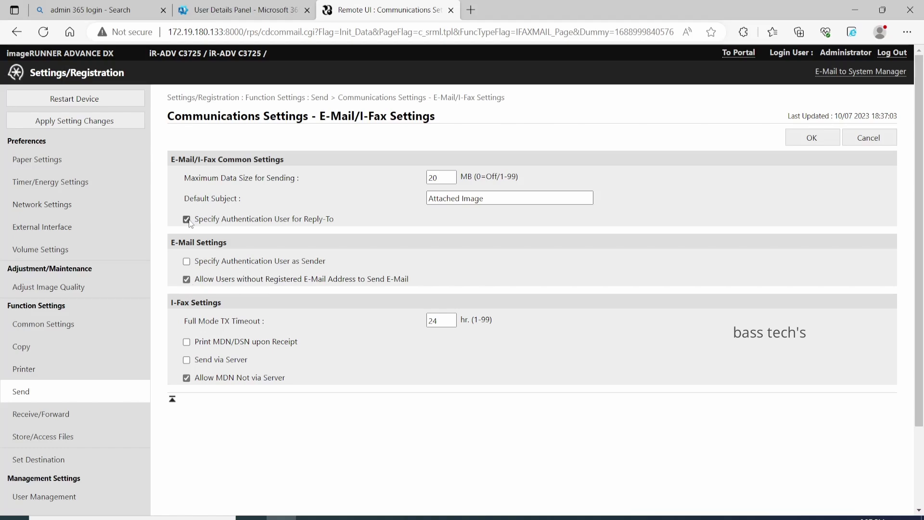
left_click(189, 262)
left_click(187, 220)
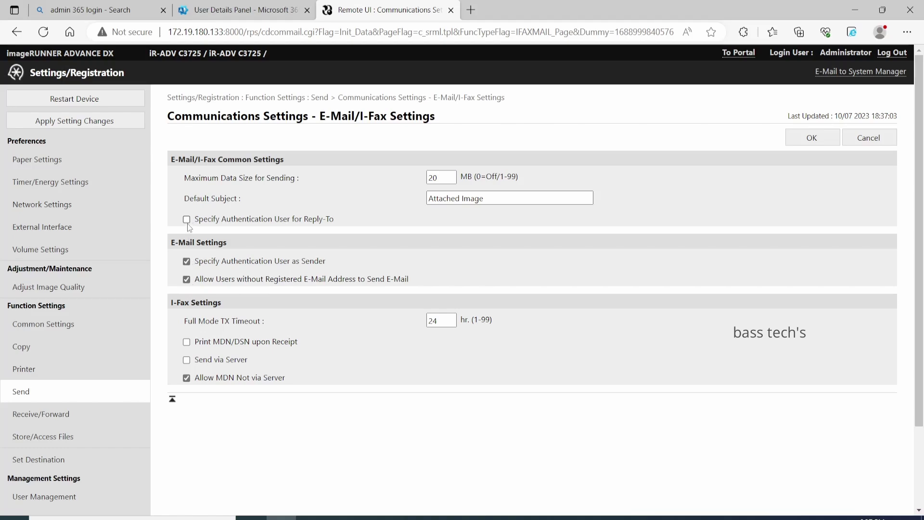
left_click(187, 263)
left_click(821, 137)
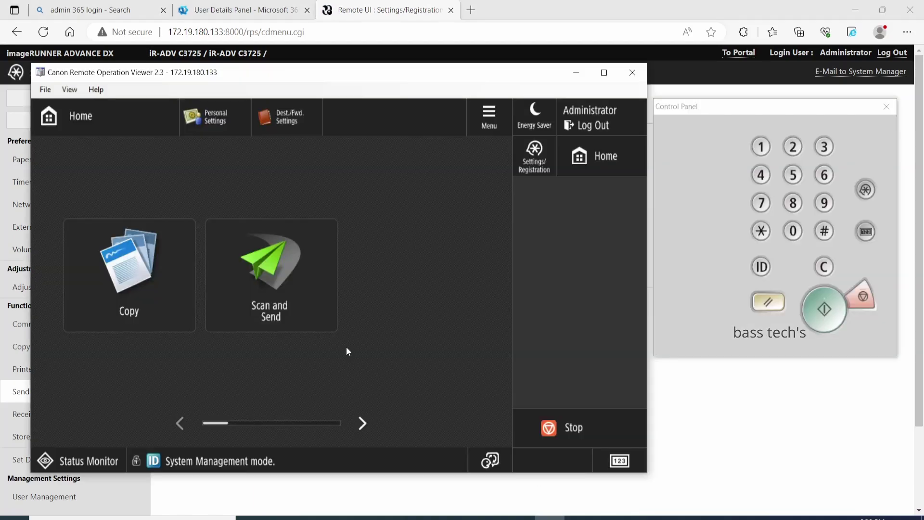
In Scan and Send, add the test Gmail address as the single new e-mail destination.
left_click(290, 307)
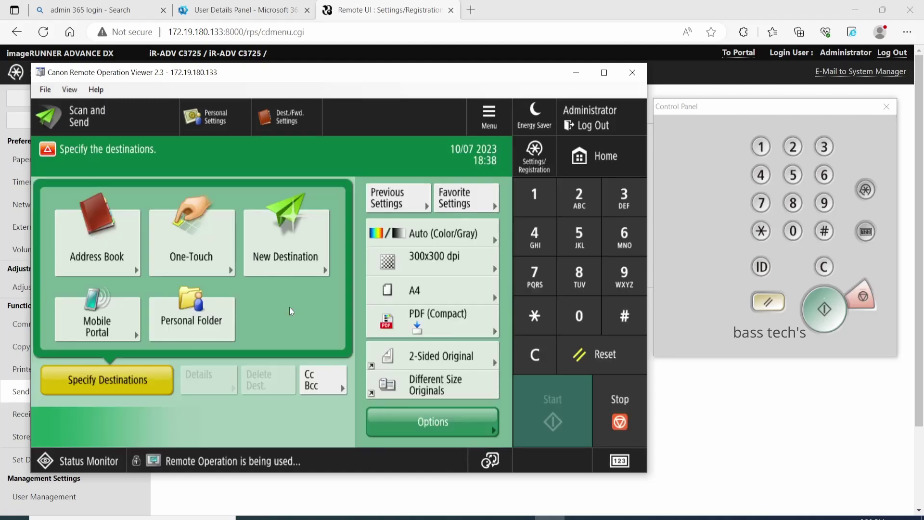
left_click(283, 259)
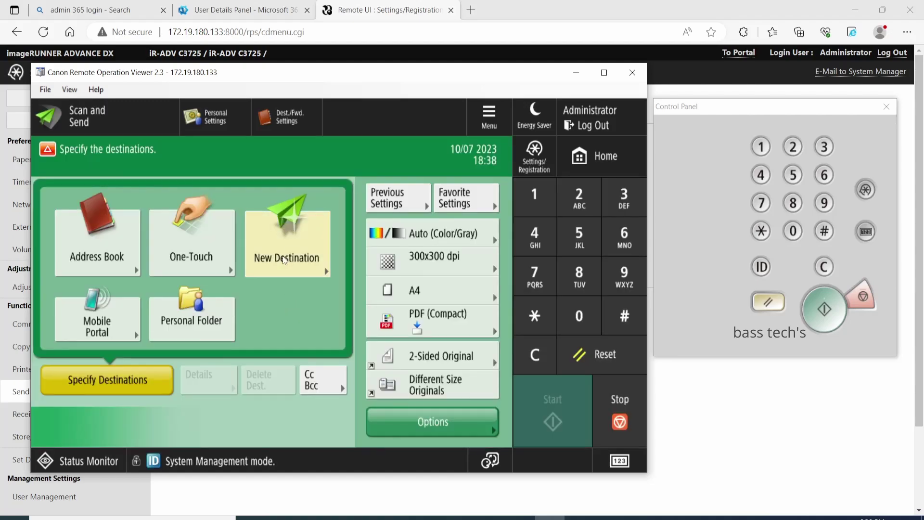
left_click(331, 202)
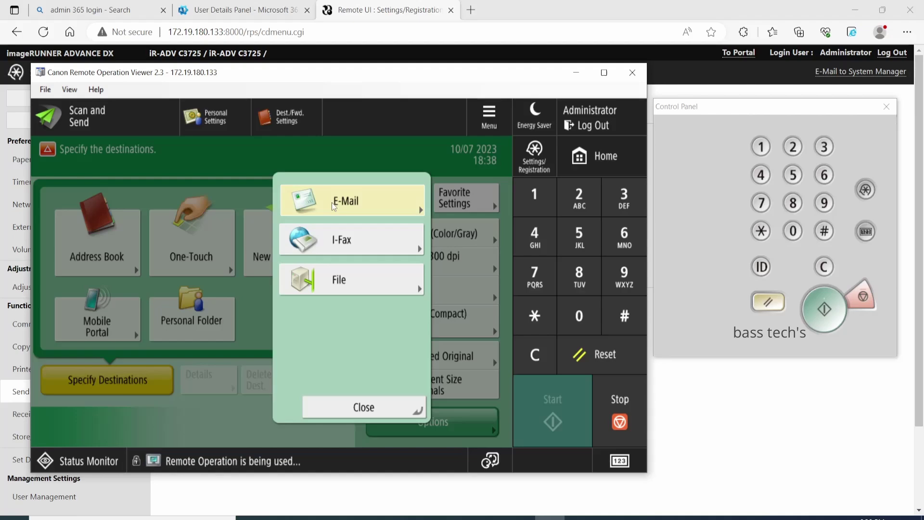
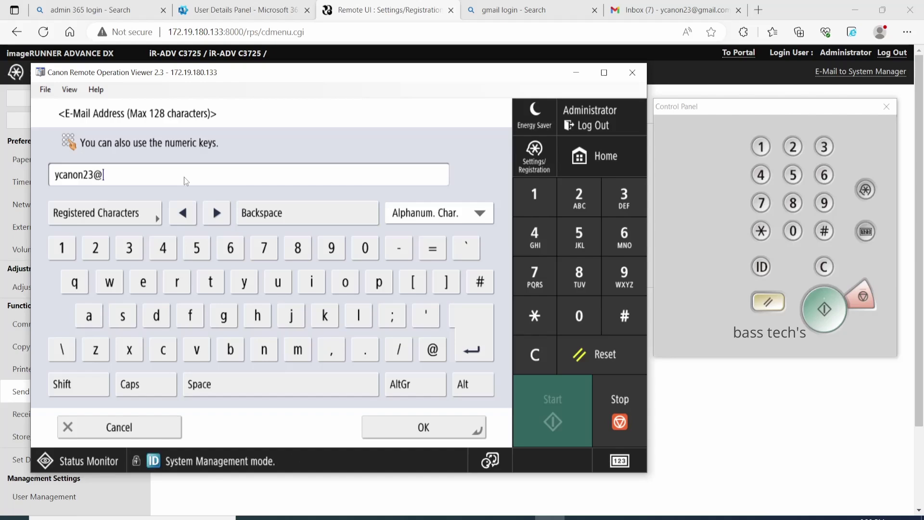
left_click(408, 427)
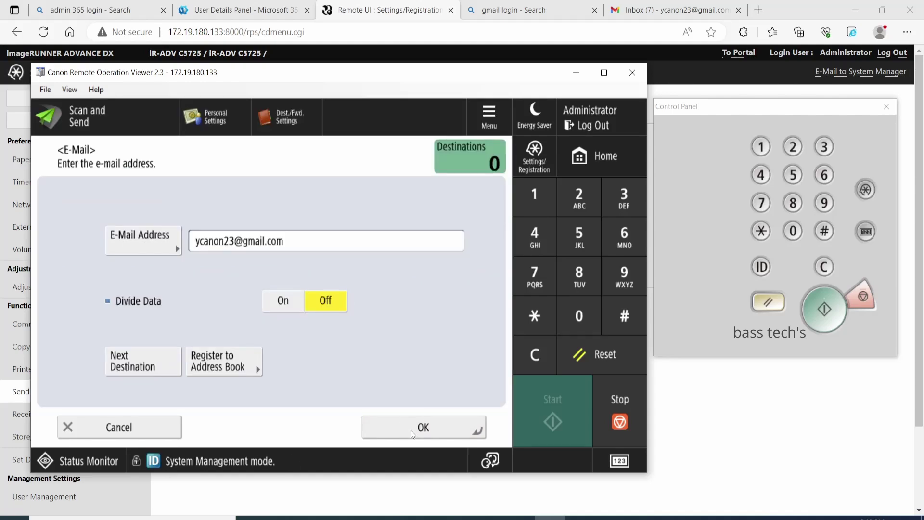
left_click(411, 428)
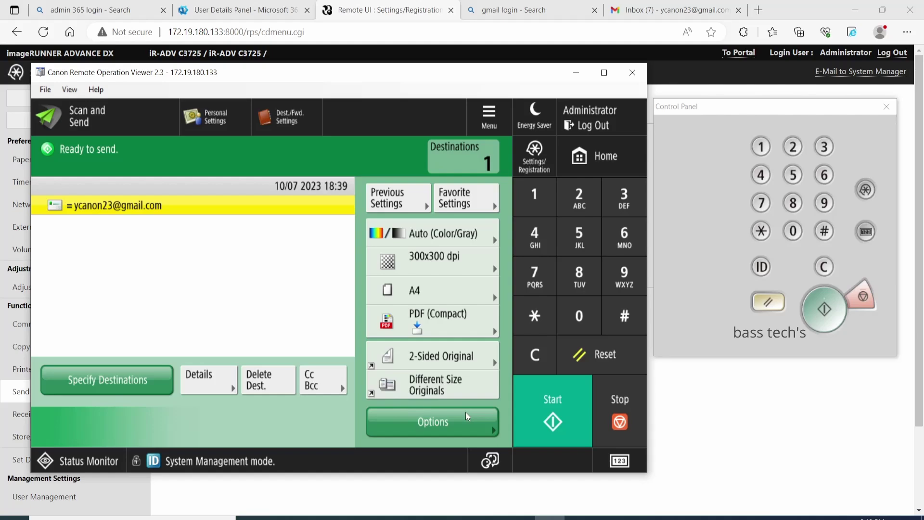
Scan the page, send it to the e-mail destination, dismiss the job-accepted message, and return to the browser.
left_click(564, 428)
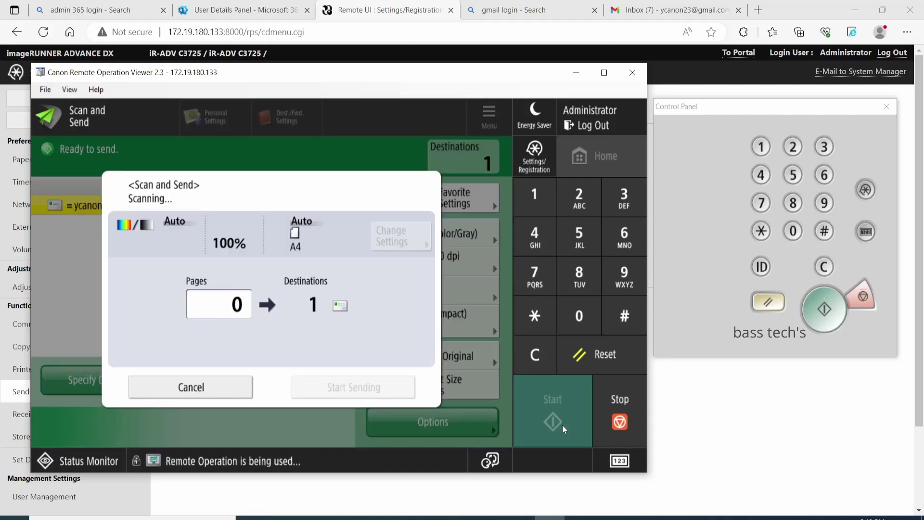
left_click(370, 392)
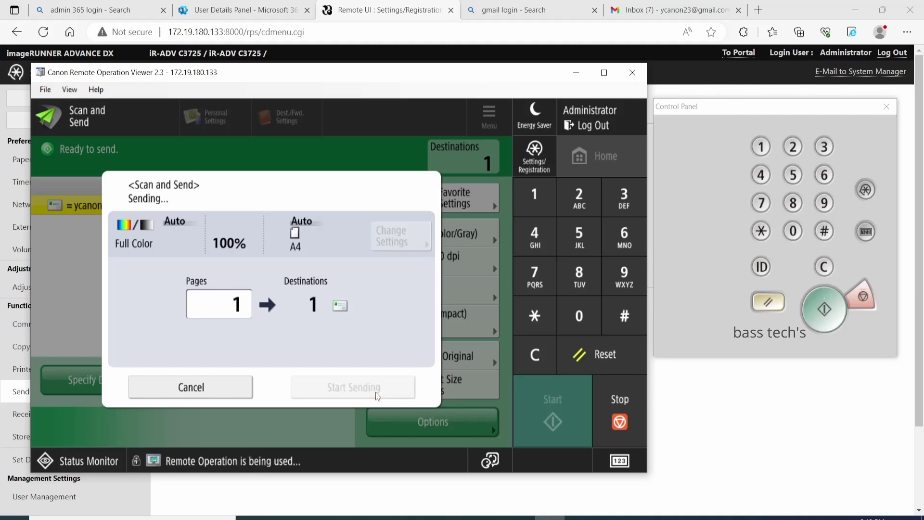
left_click(364, 359)
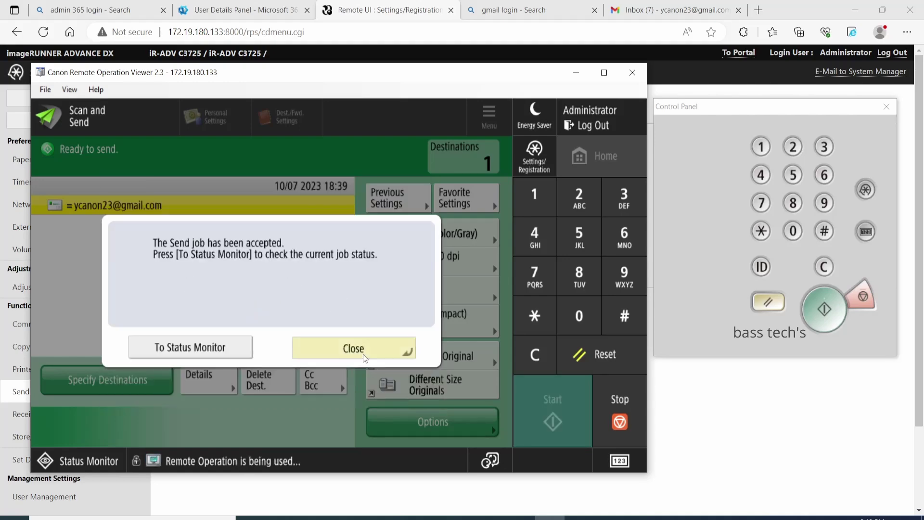
left_click(684, 15)
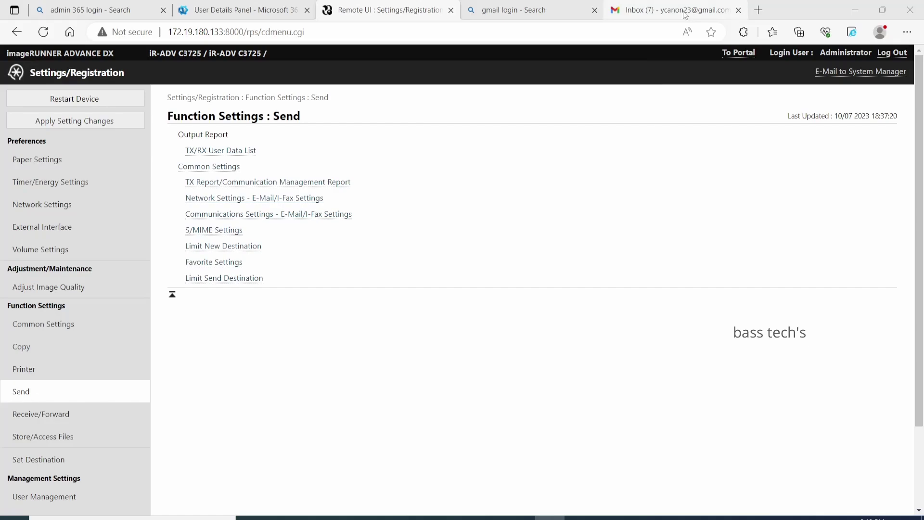
Open the 'Attached Image' email in Gmail and preview its 0031_001.pdf attachment.
left_click(684, 15)
left_click(349, 162)
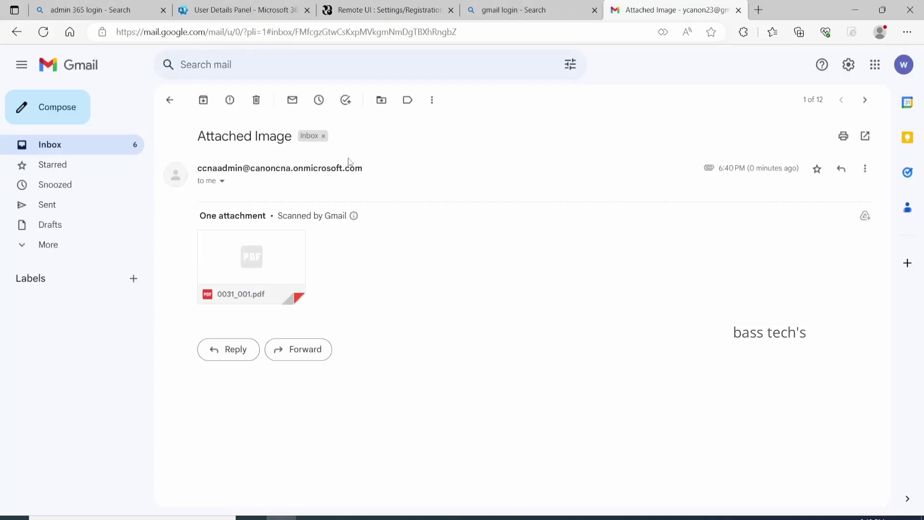
left_click(271, 249)
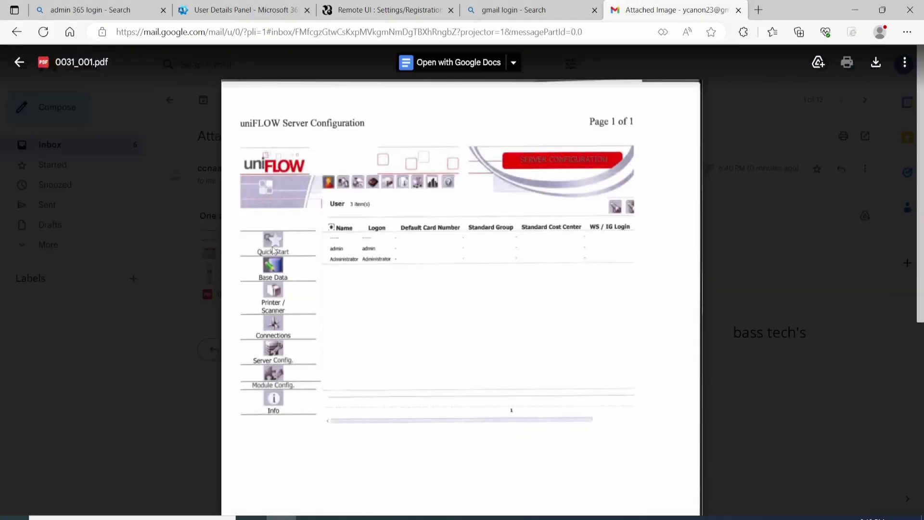